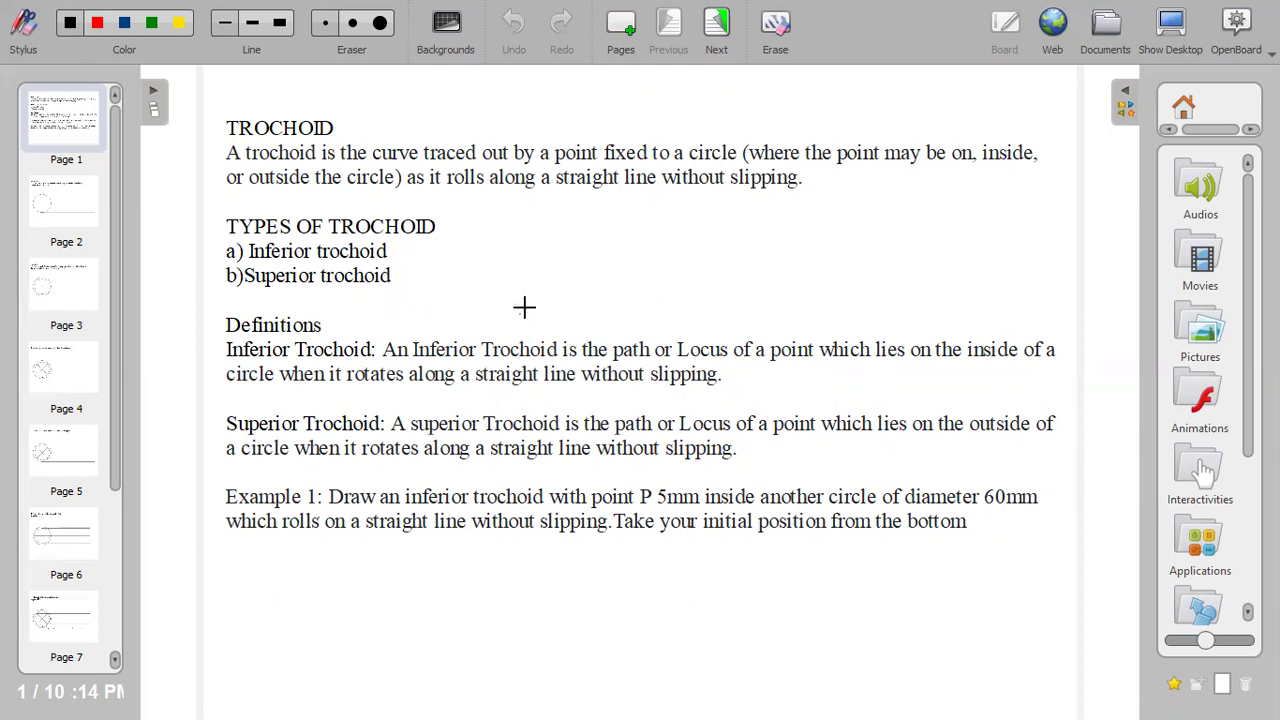
Show page 2 with the 30mm circle, its centre and the tangential line.
click(520, 313)
click(66, 210)
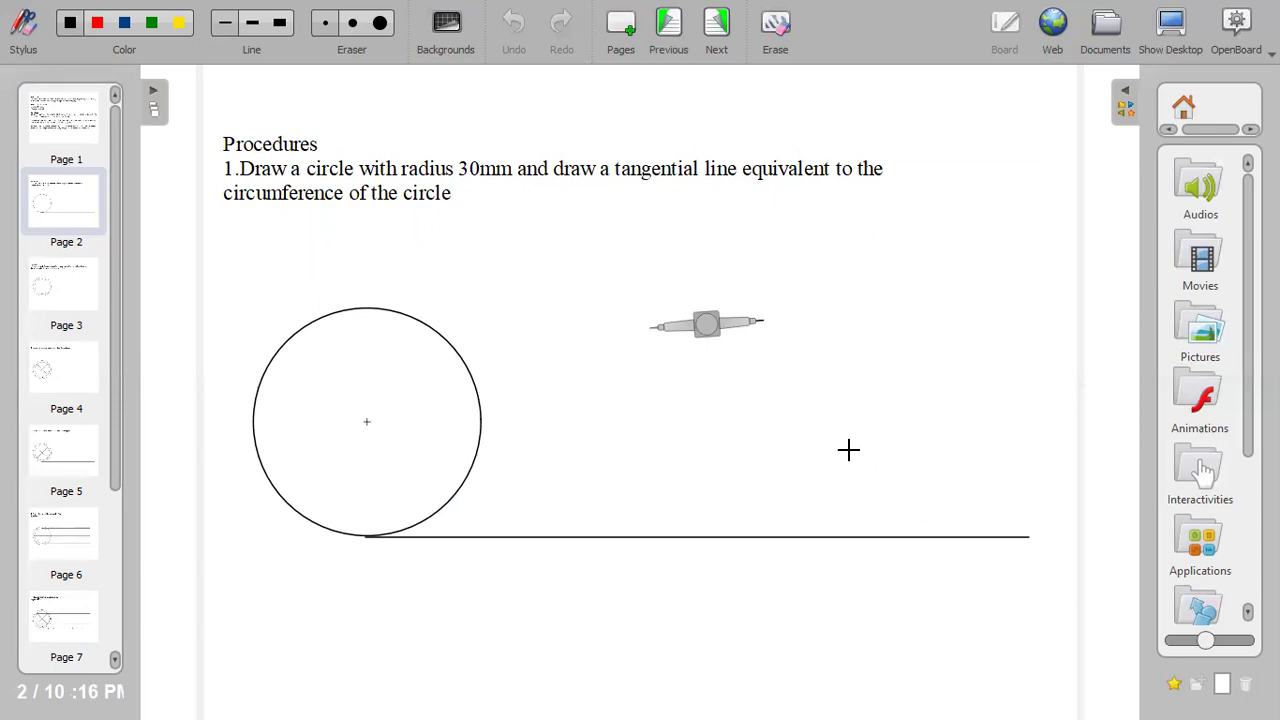
Step through page 3's internal circle to page 4, where it is divided into eight parts with point p.
click(82, 292)
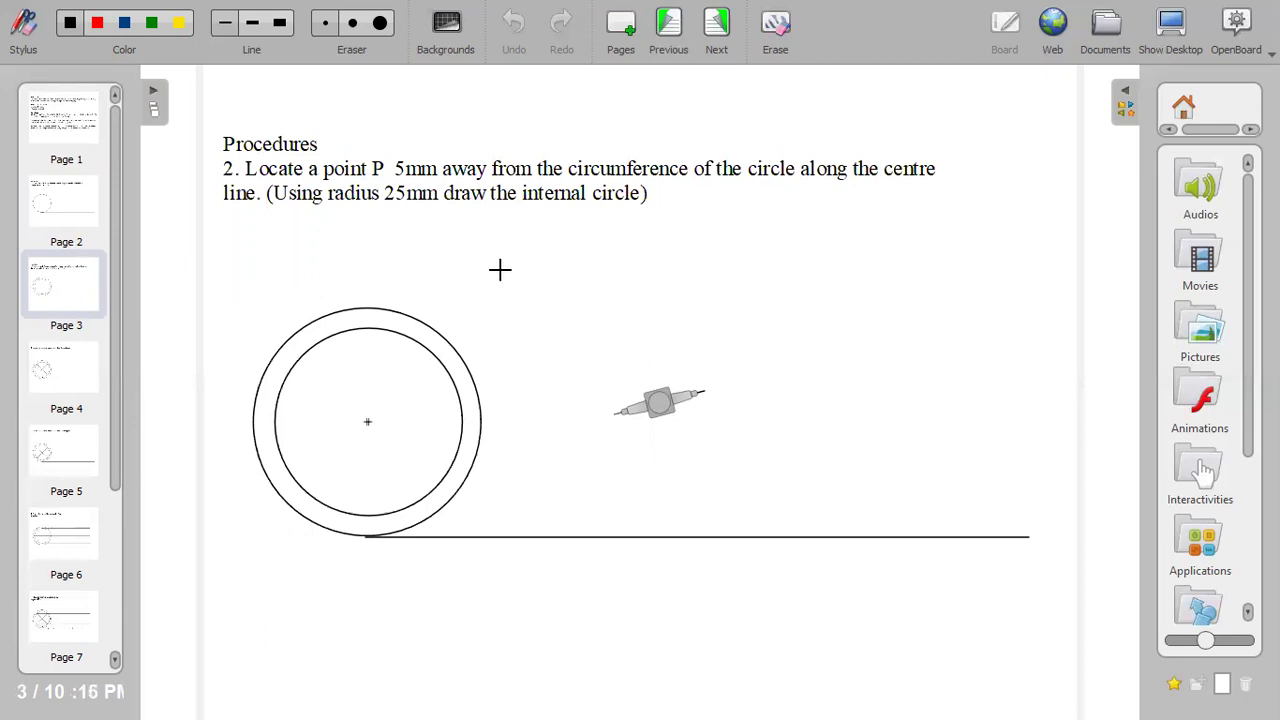
click(500, 269)
click(73, 372)
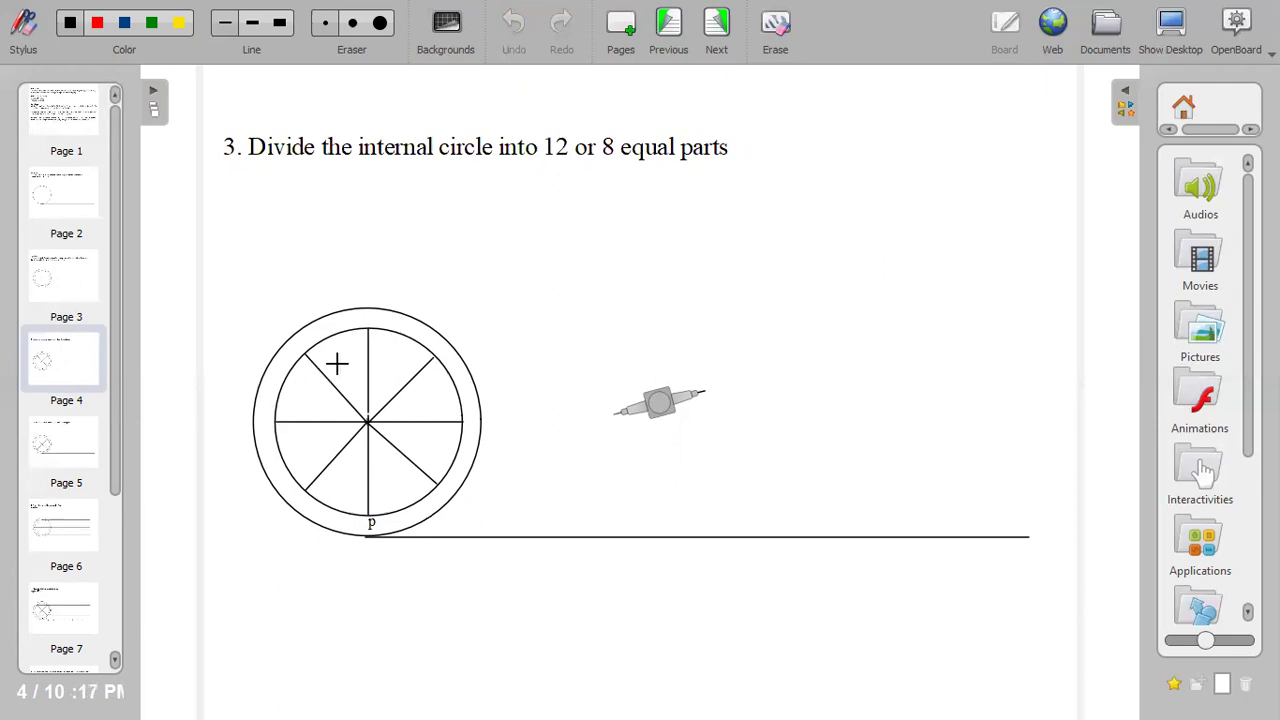
Select page 5 of 10 in the page panel.
mouse_move(64, 455)
click(80, 460)
mouse_move(66, 530)
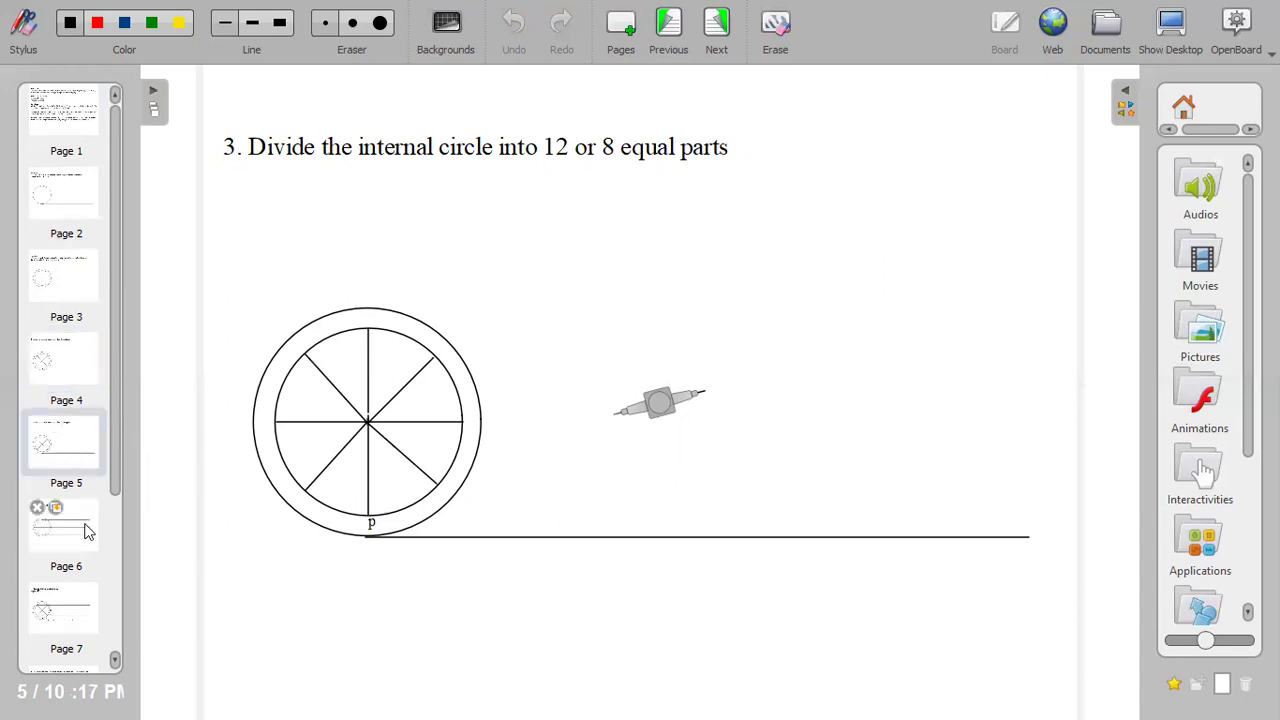
Display page 6 with horizontal lines projected from each numbered circle division.
click(86, 532)
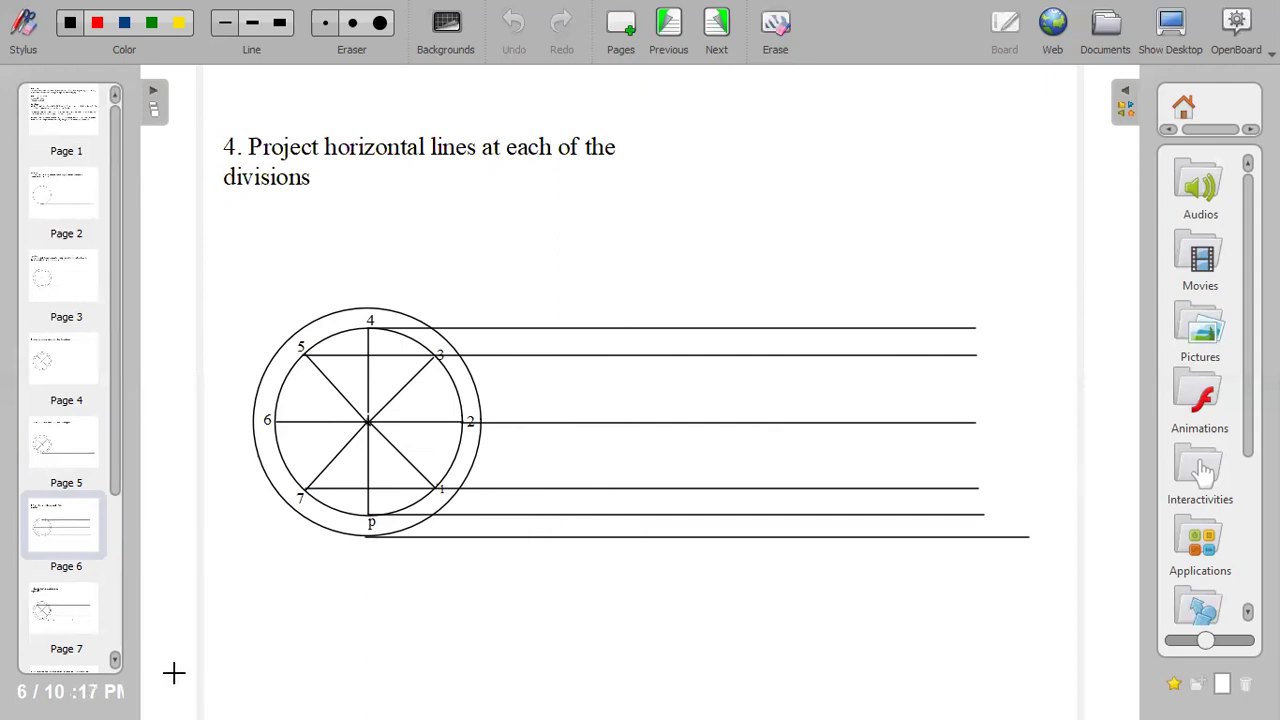
Display page 7 with the tangential line marked into eight numbered divisions.
click(82, 620)
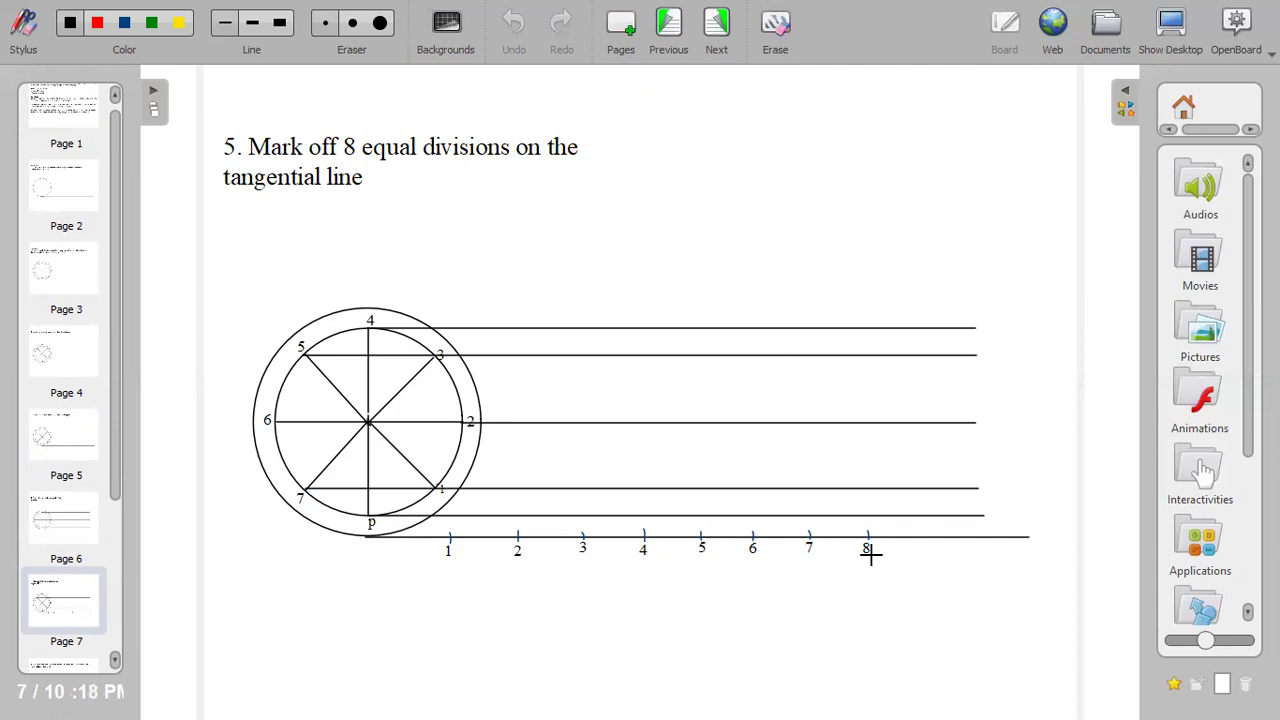
Show page 8's perpendiculars labelled c1 to c8 and scroll the thumbnail list down.
click(73, 662)
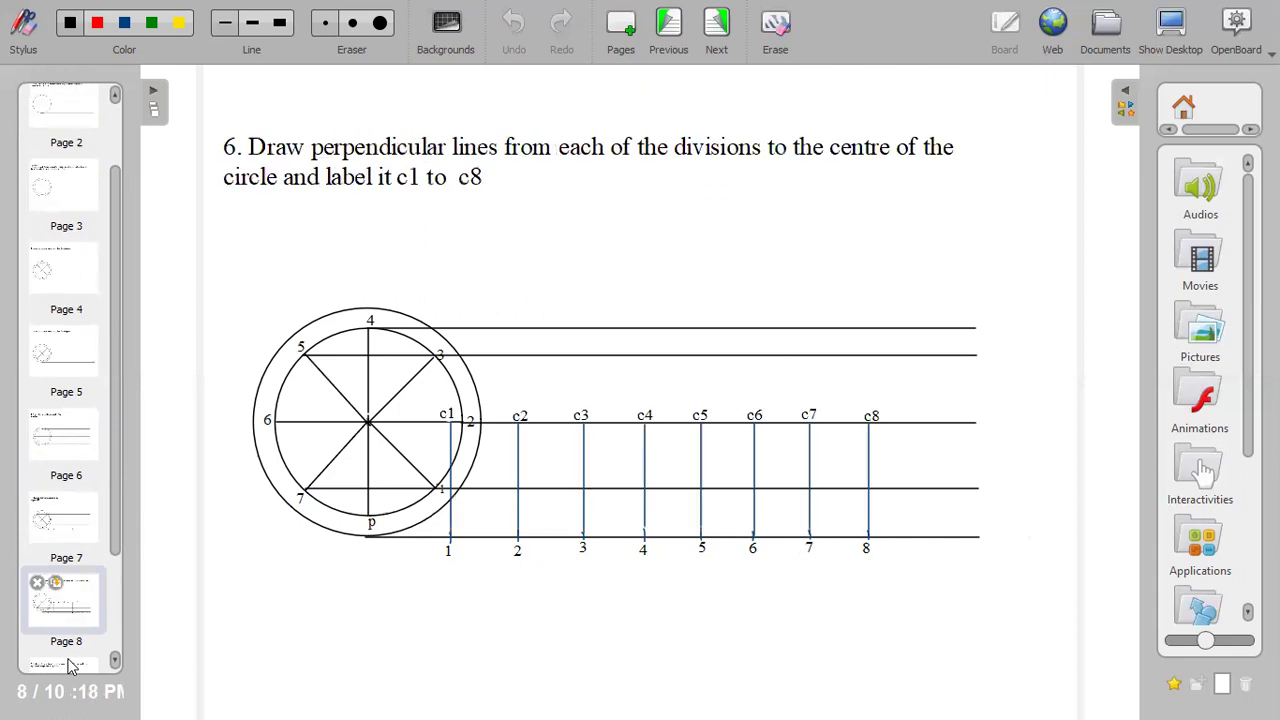
drag(118, 476, 120, 557)
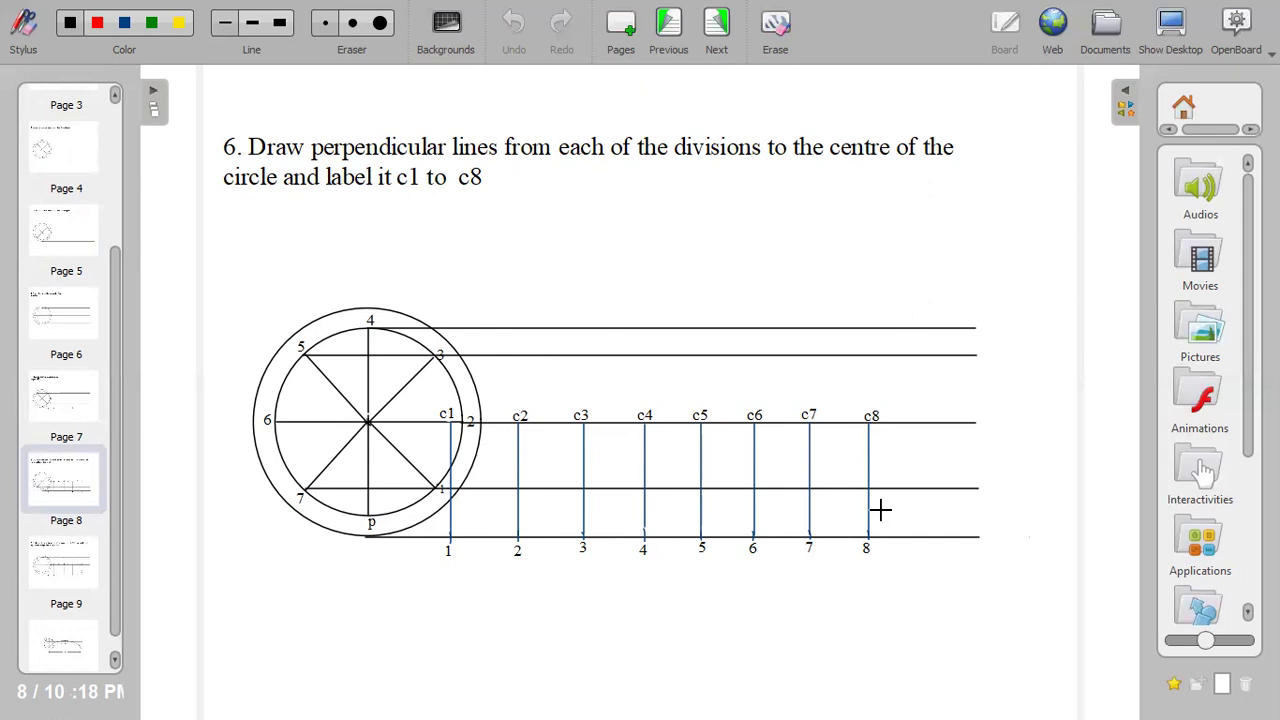
Display page 9 with red arcs cut on the projected lines from centres c1 to c8.
click(70, 569)
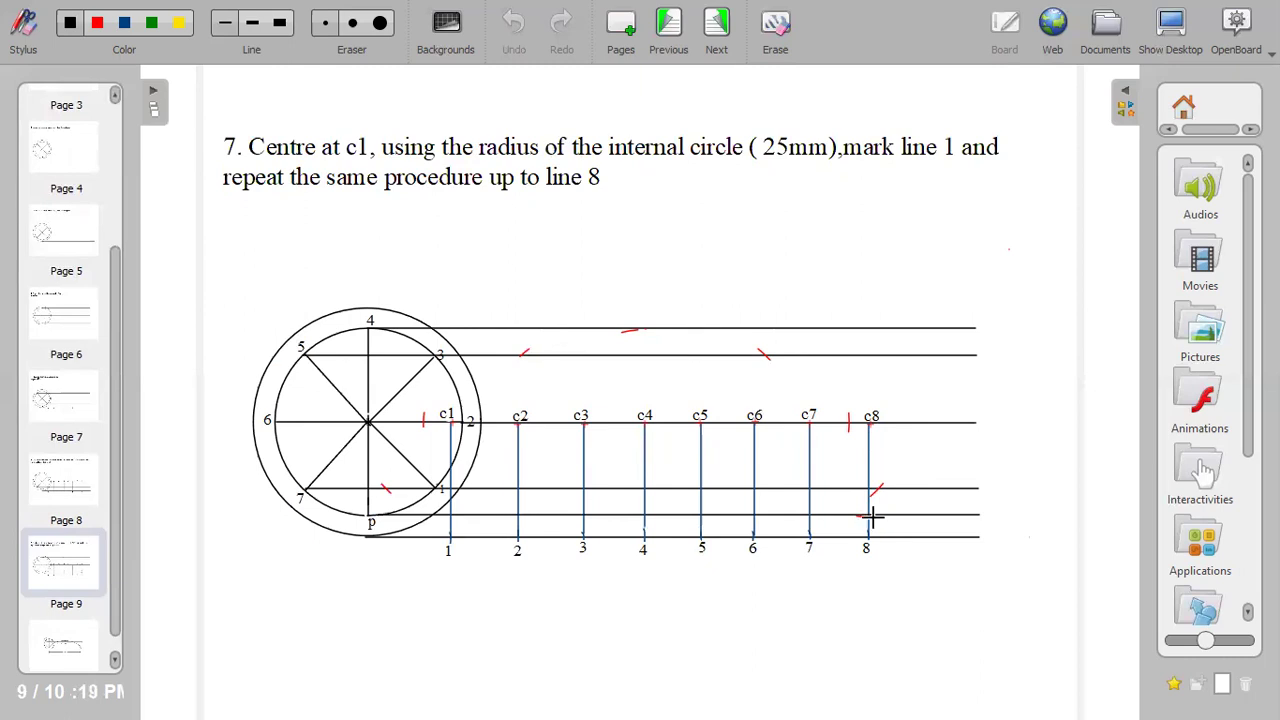
Display page 10 with the trochoid traced through points p1 to p8 above the πD base.
click(72, 655)
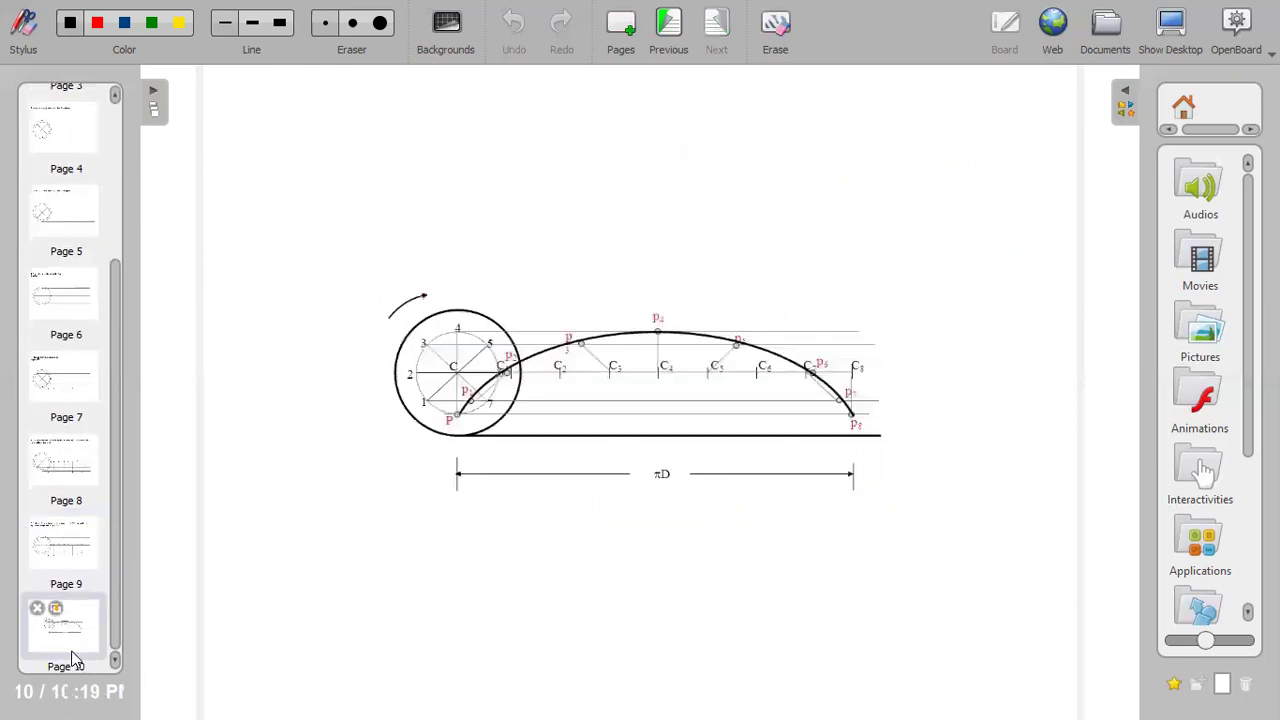